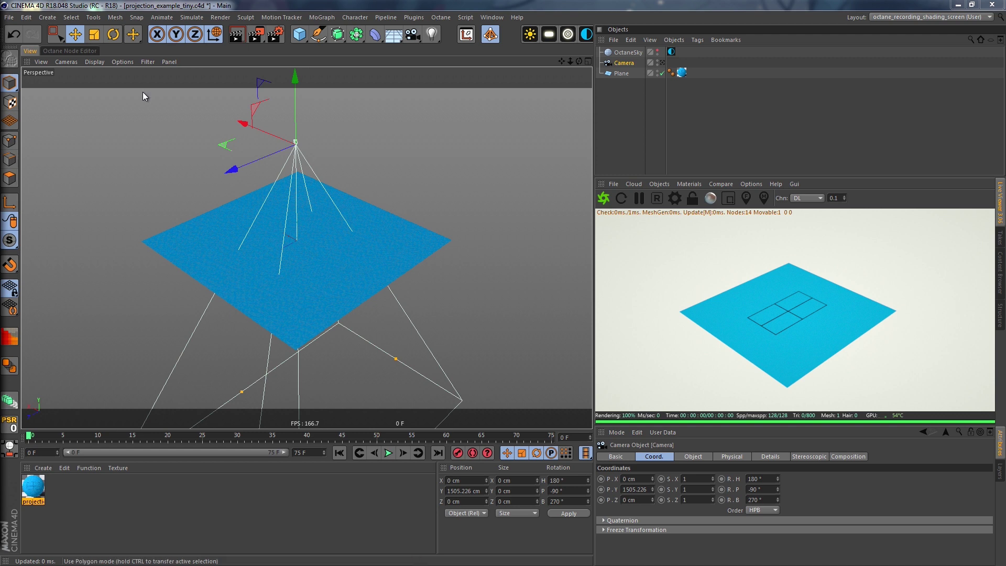
Step: Compare the camera frustum with the render output's film aspect at Square (1:1) and HDTV (16:9), ending on HDTV (16:9)
click(275, 35)
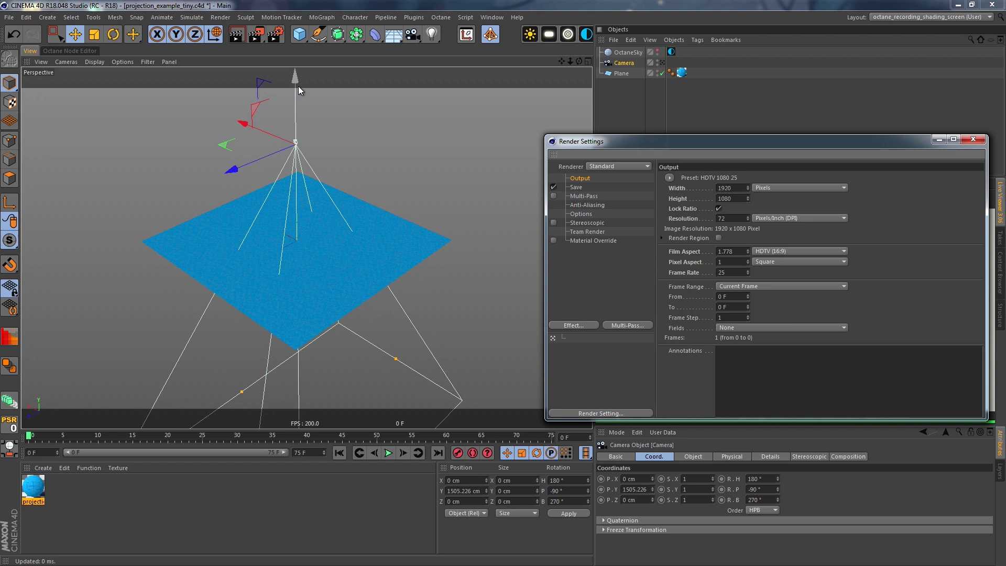
click(779, 252)
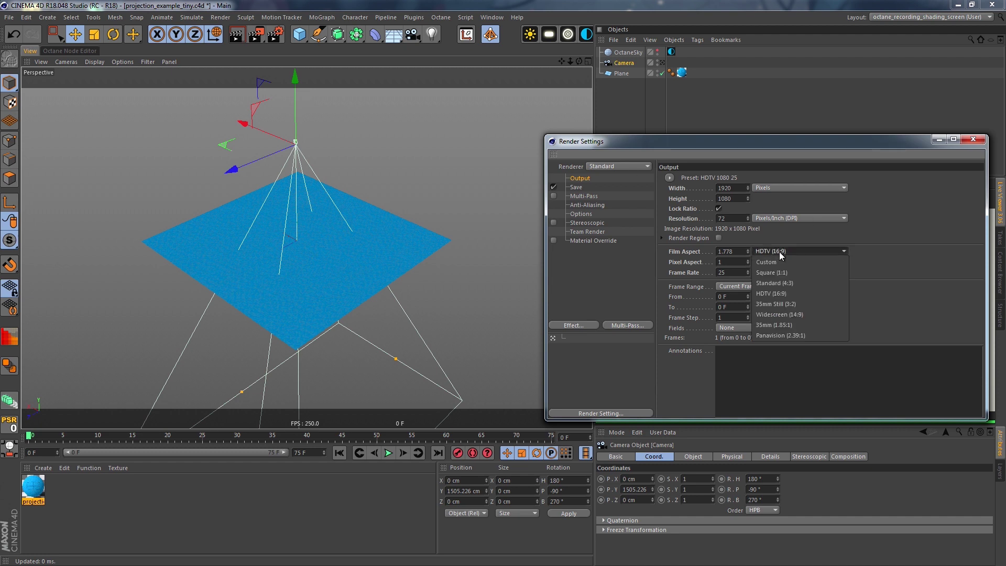
click(784, 274)
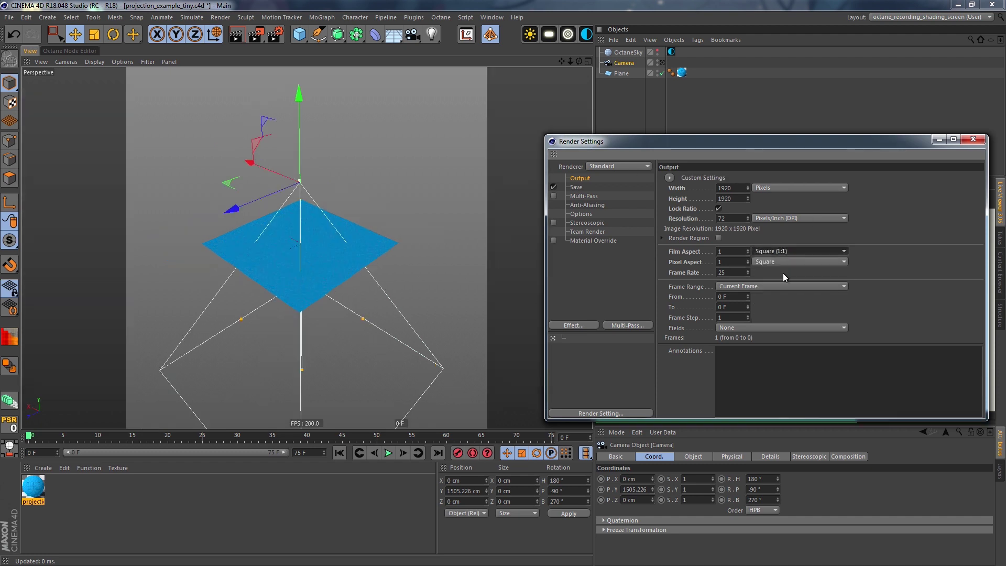
scroll(328, 319, down, 3)
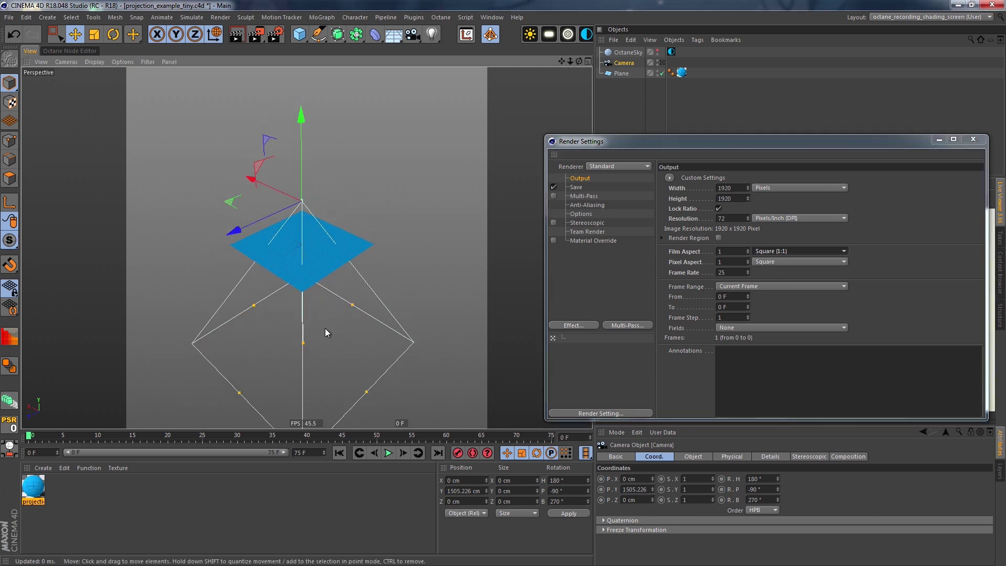
click(768, 251)
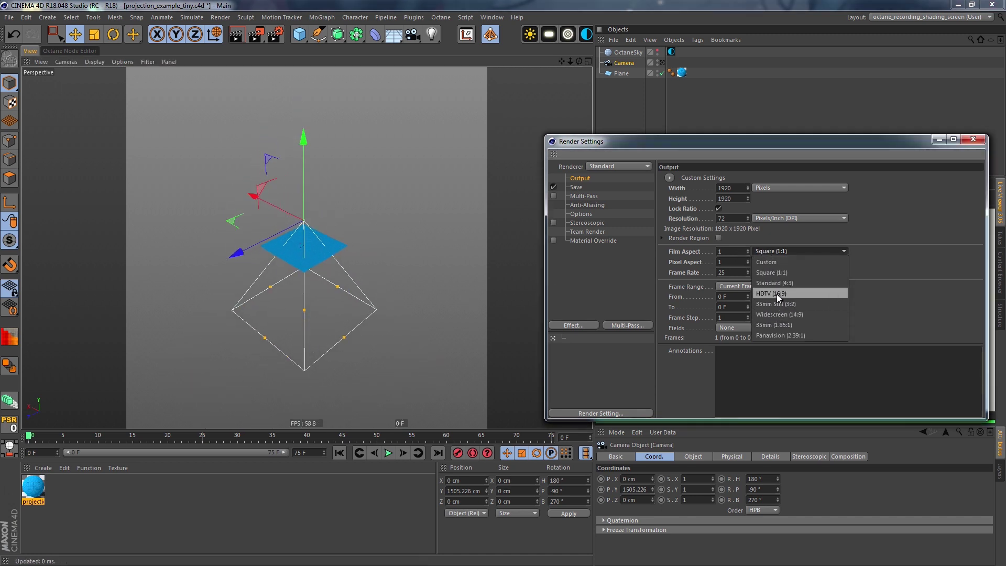
click(777, 293)
click(776, 251)
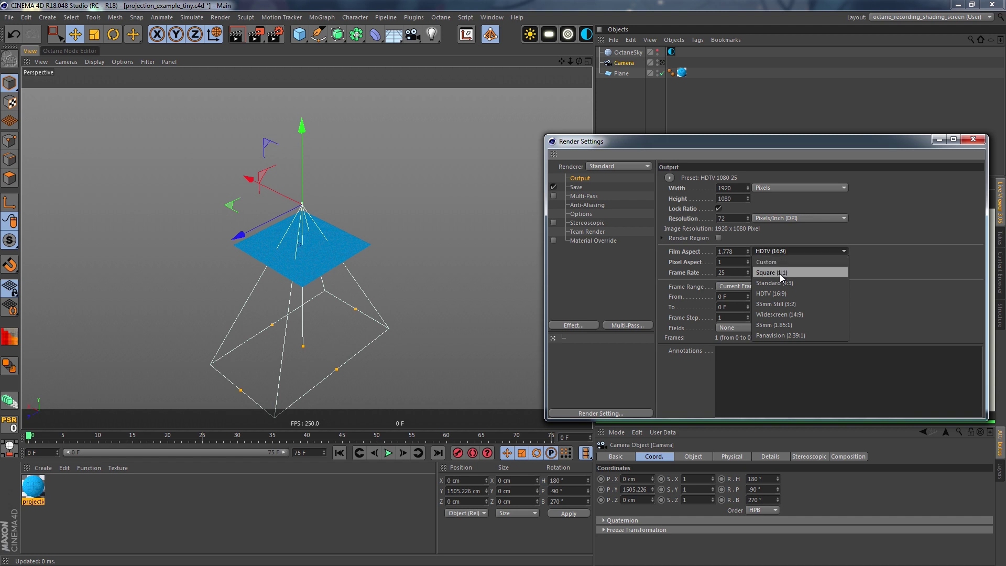
click(774, 273)
click(771, 251)
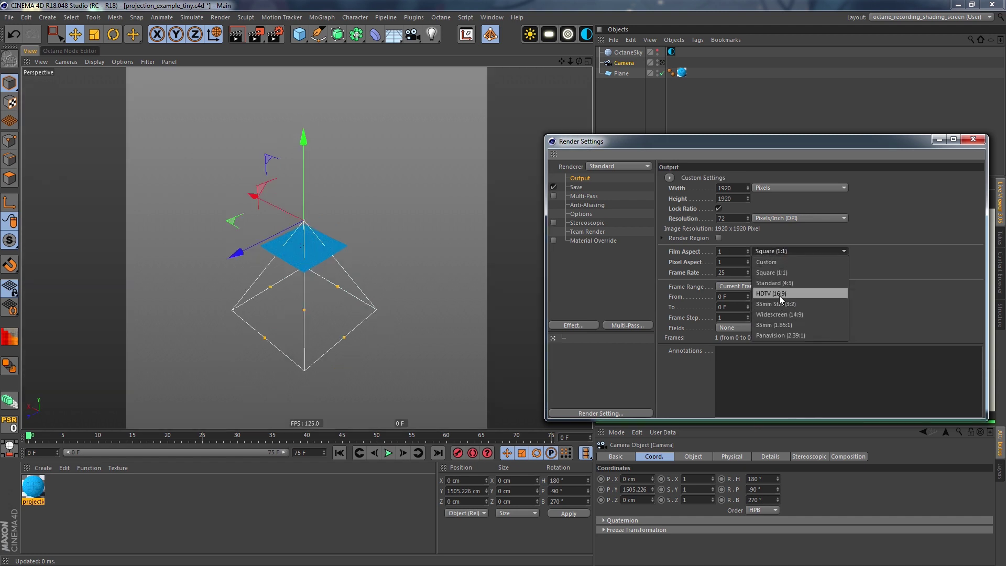
click(778, 294)
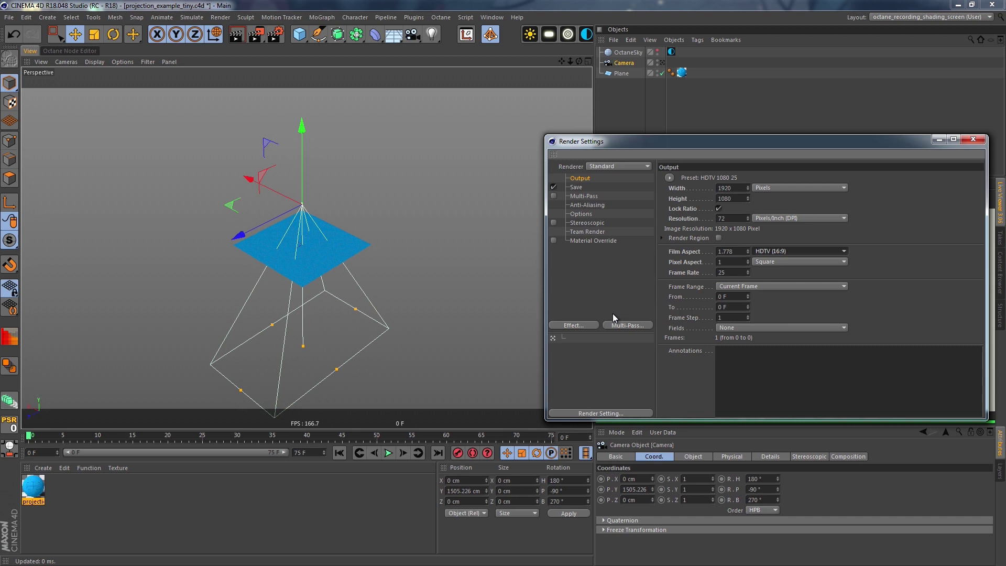
click(973, 139)
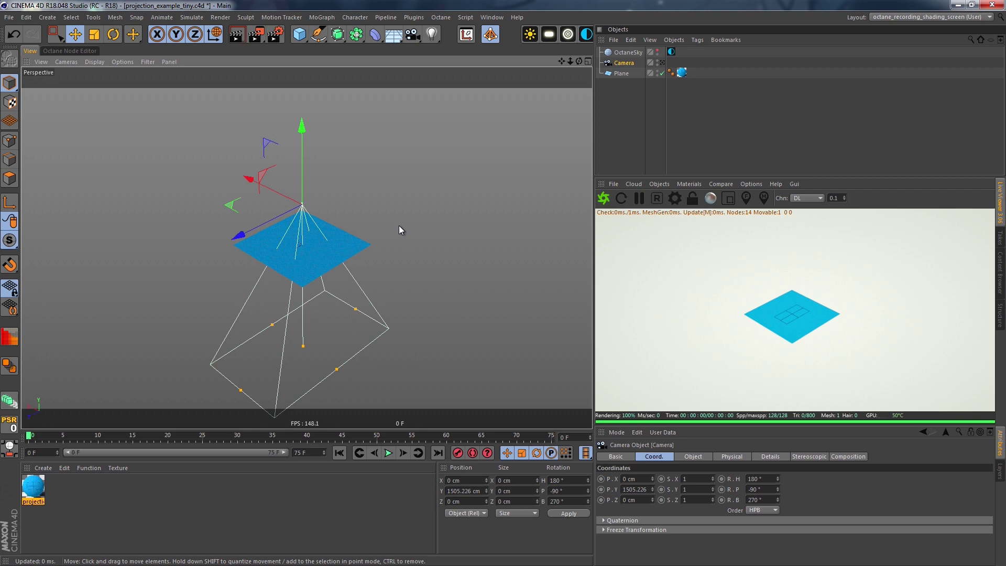
Step: Move the camera horizontally above the plane to about X -218.6 cm and Z 214.3 cm
click(300, 267)
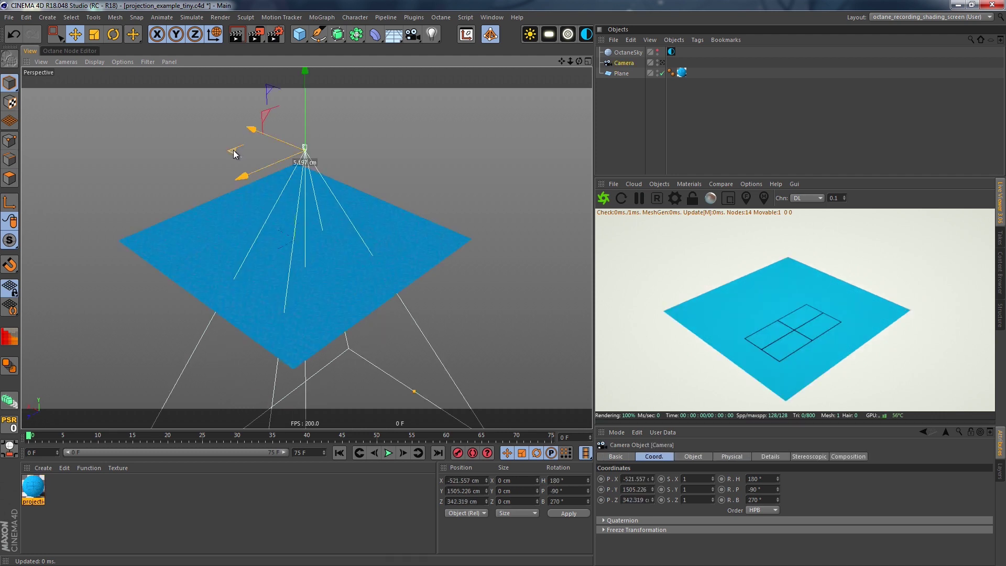
mouse_move(234, 150)
mouse_down()
mouse_move(189, 146)
mouse_move(230, 165)
mouse_move(254, 146)
mouse_move(225, 147)
mouse_up()
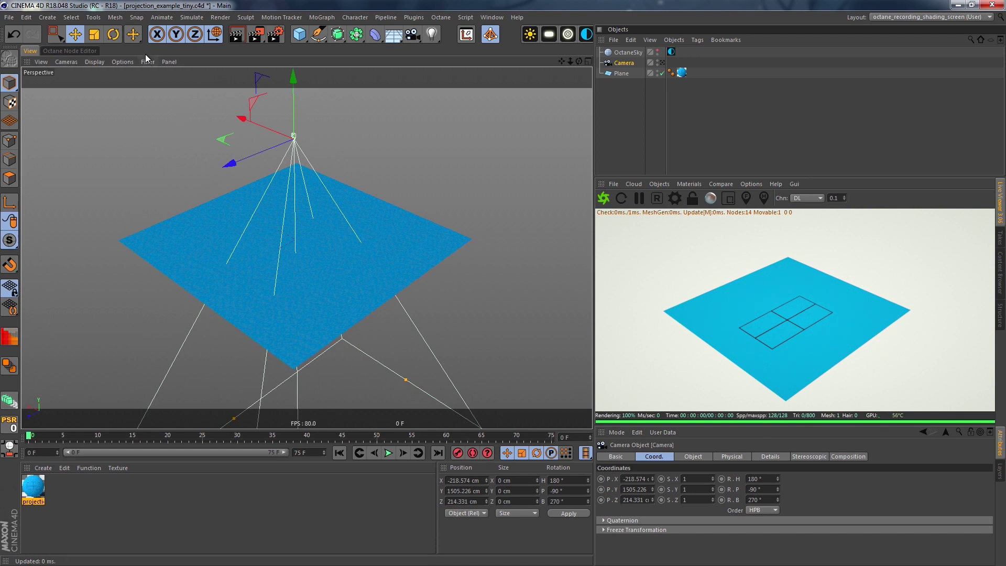
Step: Examine the Texture Projection and Transform node settings of the projection material in the Octane Node Editor
click(73, 51)
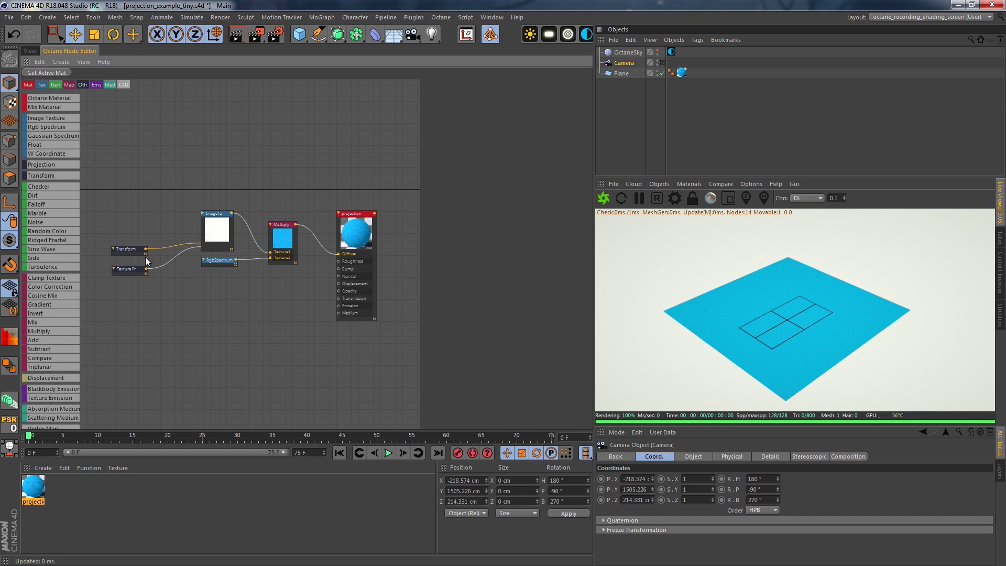
click(131, 270)
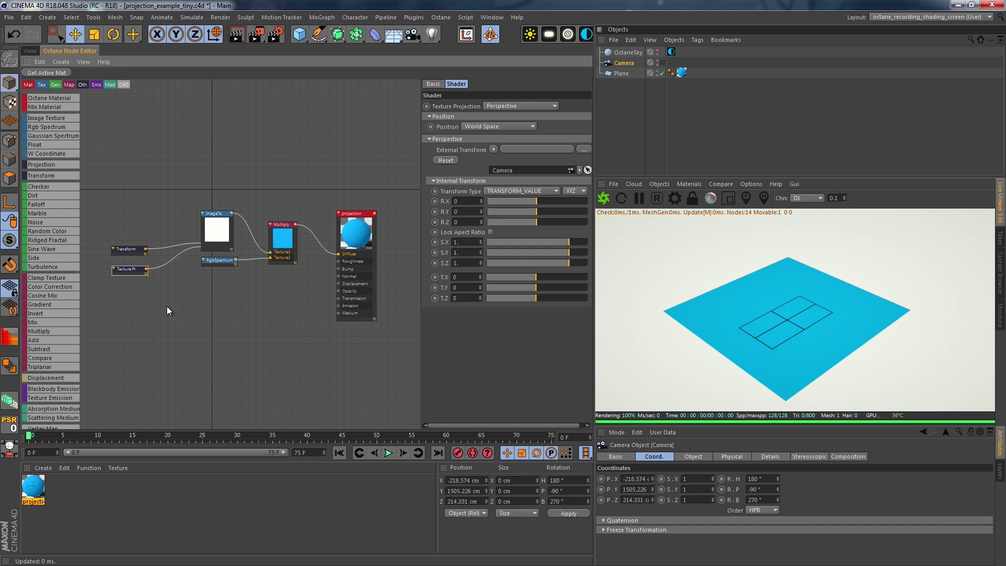
click(125, 249)
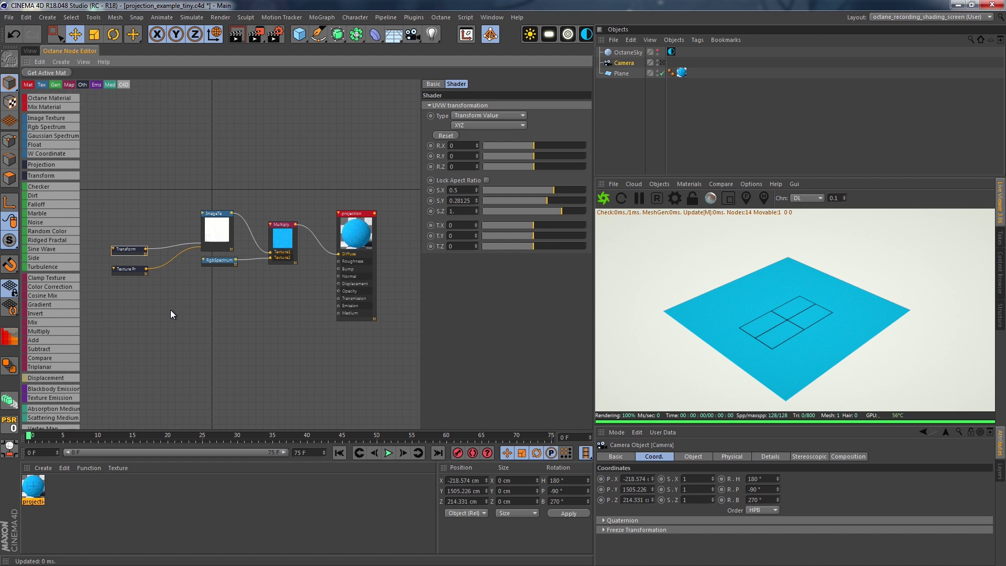
Step: Make the scene's Camera the active view so the live render looks through it
click(662, 64)
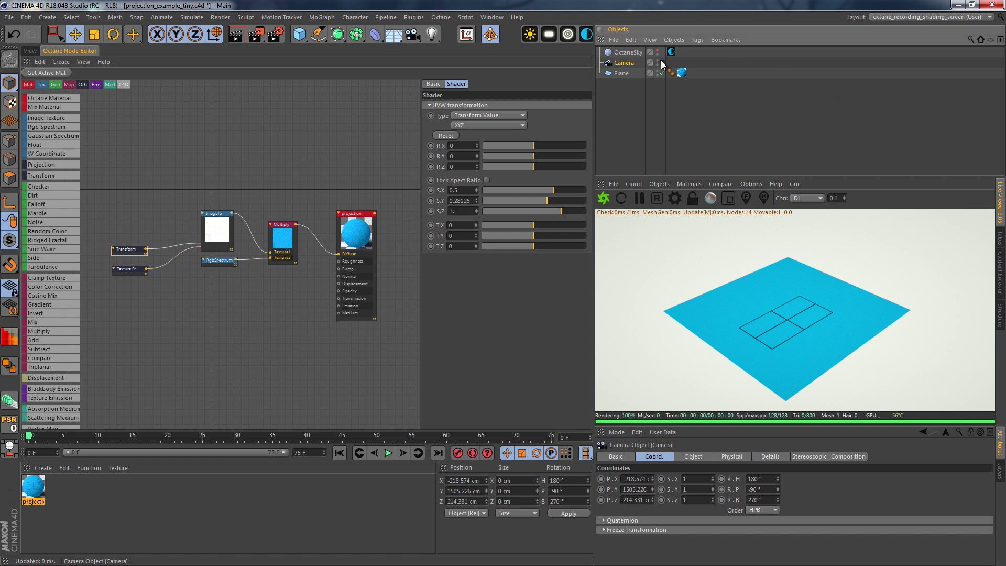
click(662, 63)
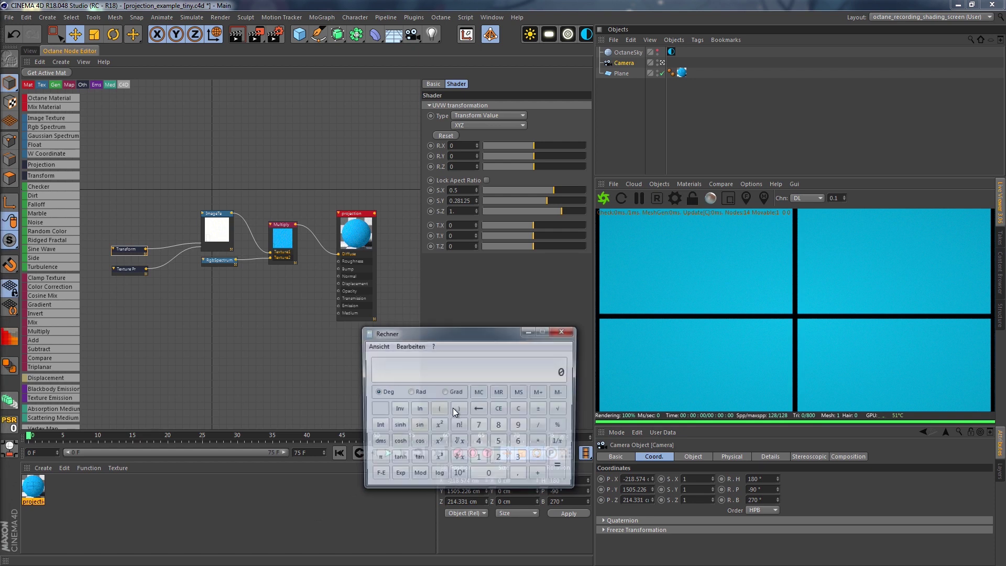
Step: Compute 0.5 / 1920 * 1080 in the Windows calculator, and return to the Transform node's S.Y scale in Cinema 4D
click(490, 476)
click(520, 476)
click(499, 442)
click(540, 426)
click(479, 459)
click(520, 426)
click(500, 460)
click(489, 476)
click(540, 443)
click(479, 459)
click(489, 476)
click(500, 426)
click(490, 476)
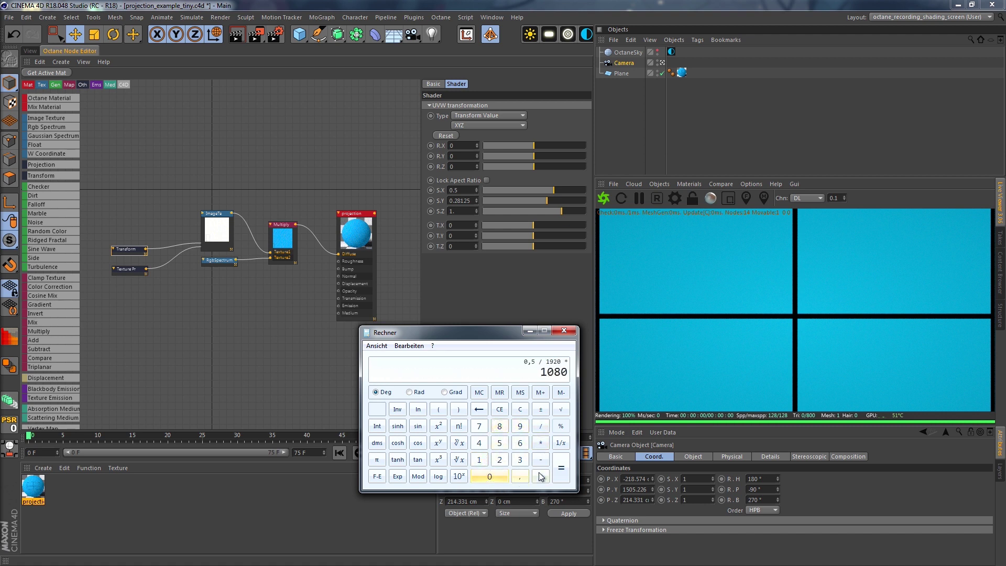
click(560, 468)
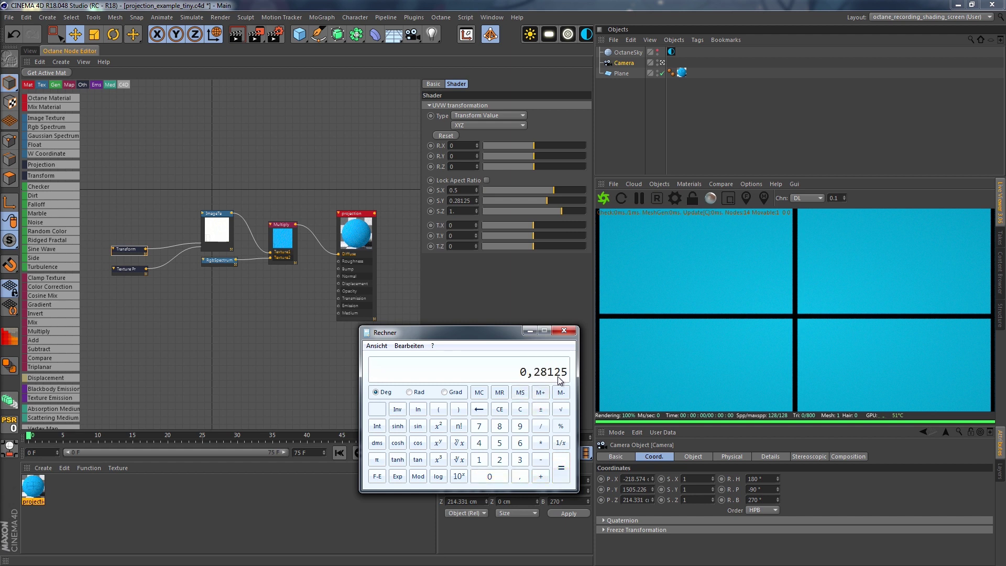
click(451, 203)
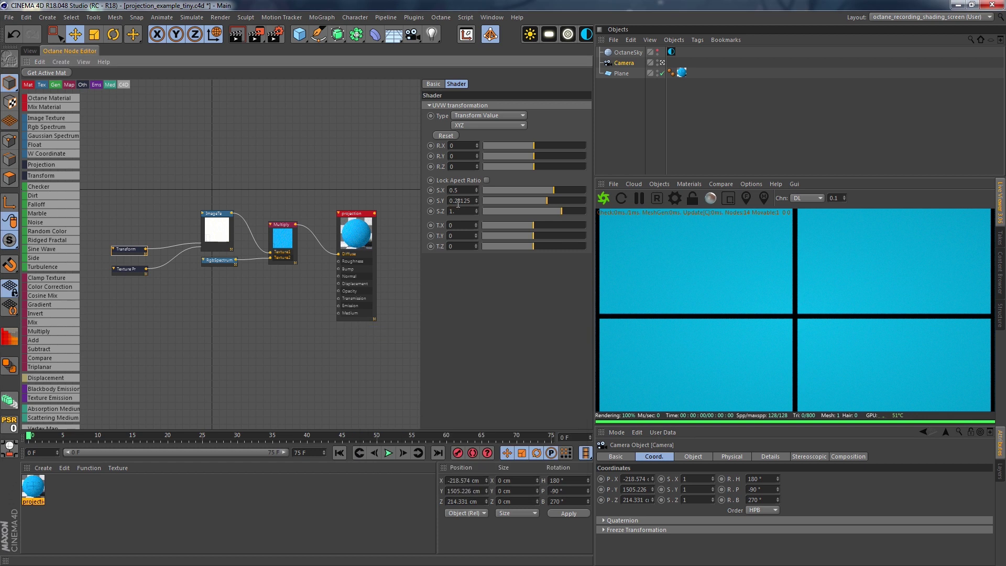